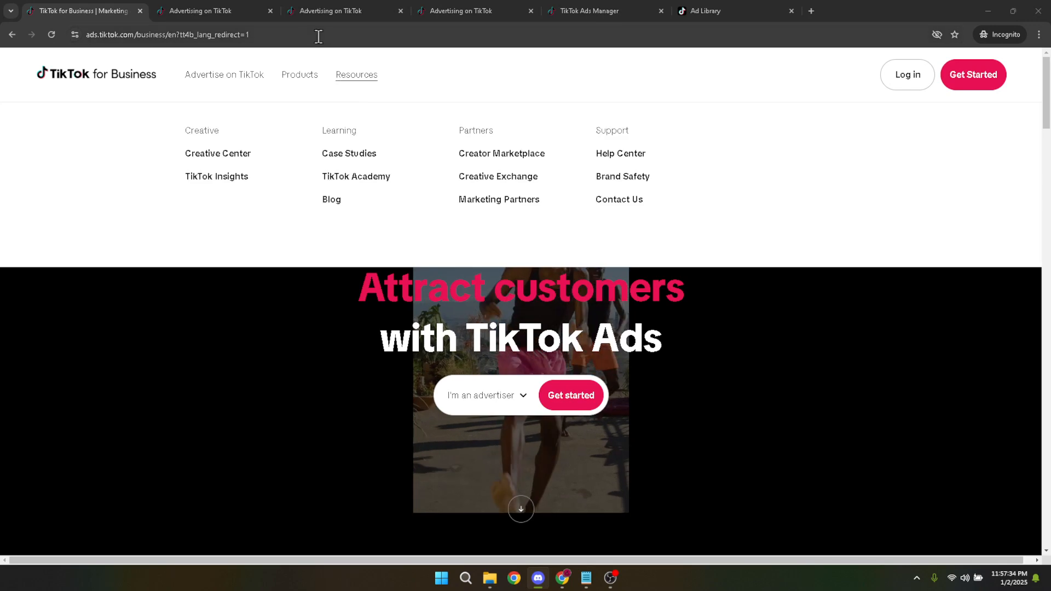
- Examine the TikTok for Business web address and the log-in page's email and password fields
{"action": "left_click", "coordinate": [318, 36]}
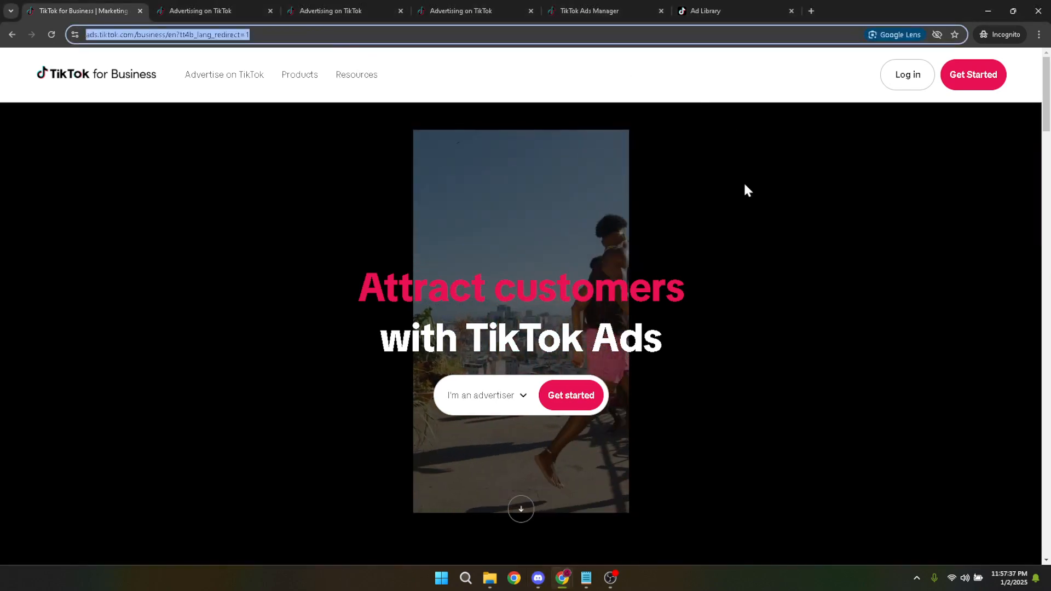
{"action": "left_click", "coordinate": [821, 170]}
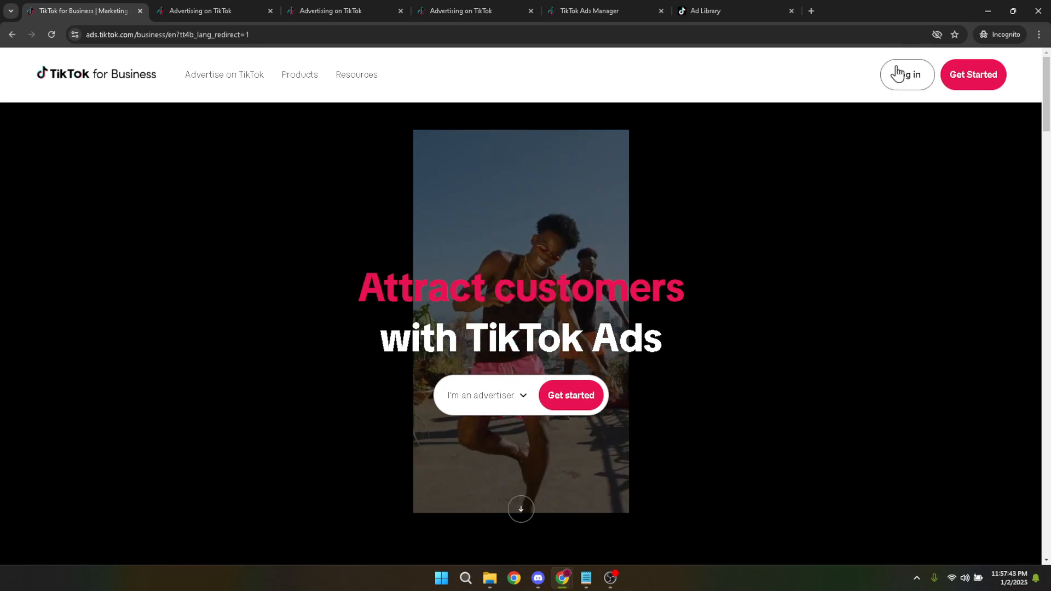
{"action": "left_click", "coordinate": [197, 11]}
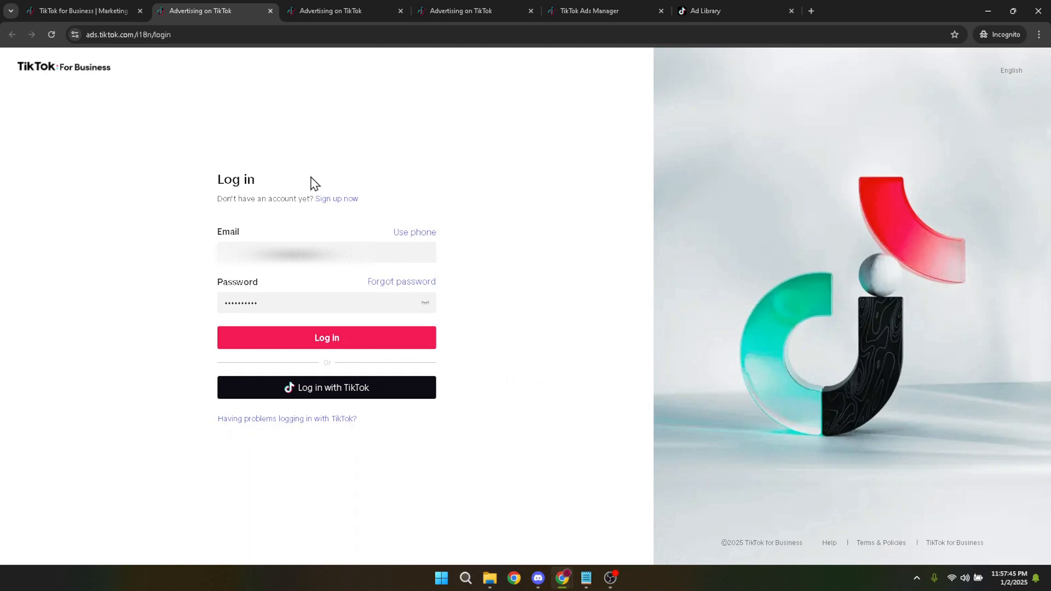
{"action": "left_click_drag", "start_coordinate": [336, 255], "coordinate": [227, 266]}
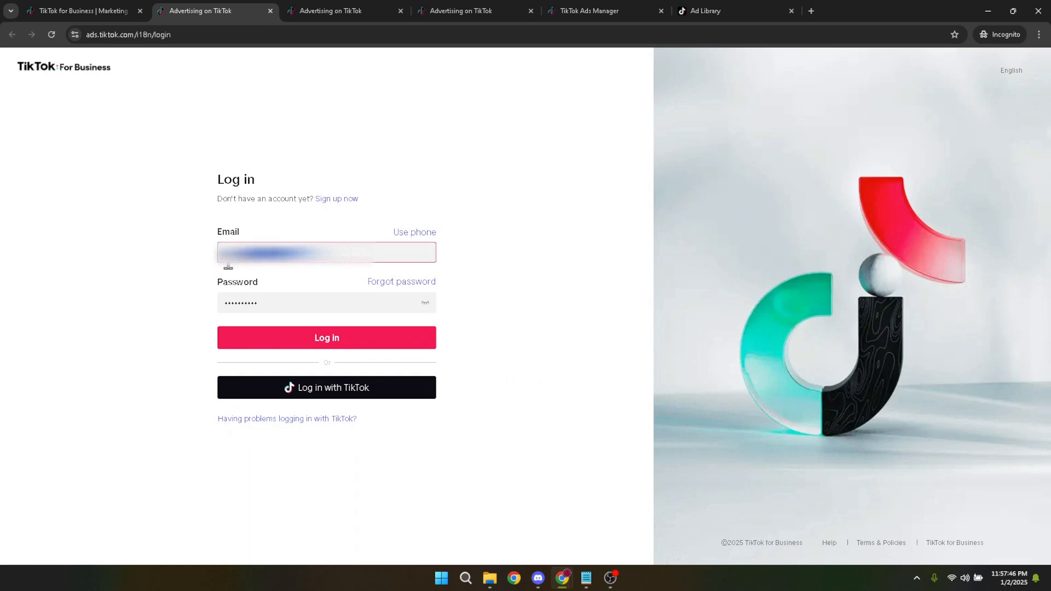
{"action": "left_click", "coordinate": [228, 267]}
{"action": "left_click_drag", "start_coordinate": [273, 300], "coordinate": [186, 300]}
{"action": "left_click", "coordinate": [185, 300]}
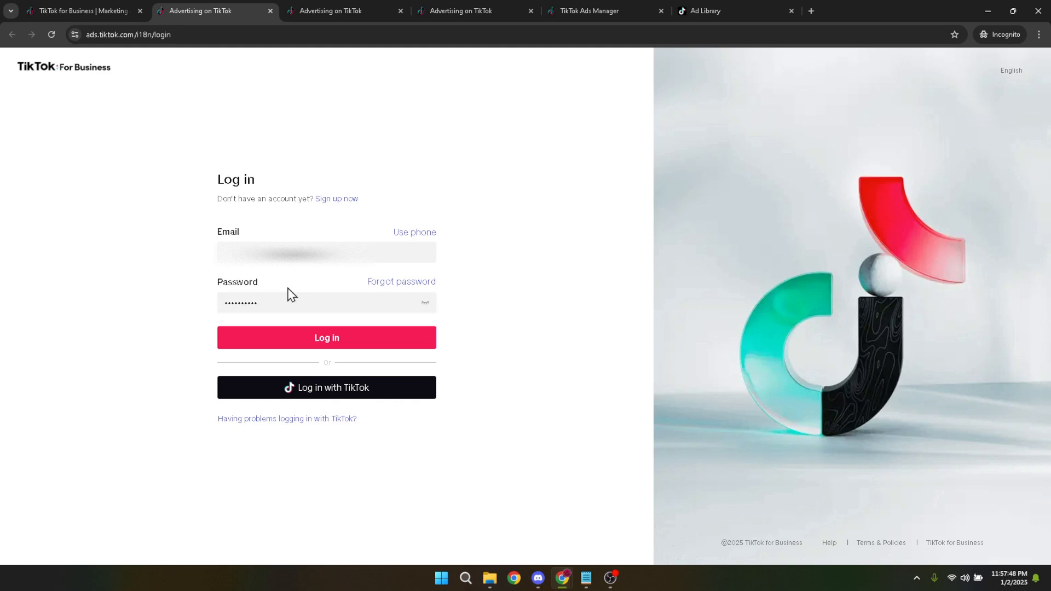
{"action": "left_click_drag", "start_coordinate": [310, 255], "coordinate": [175, 255]}
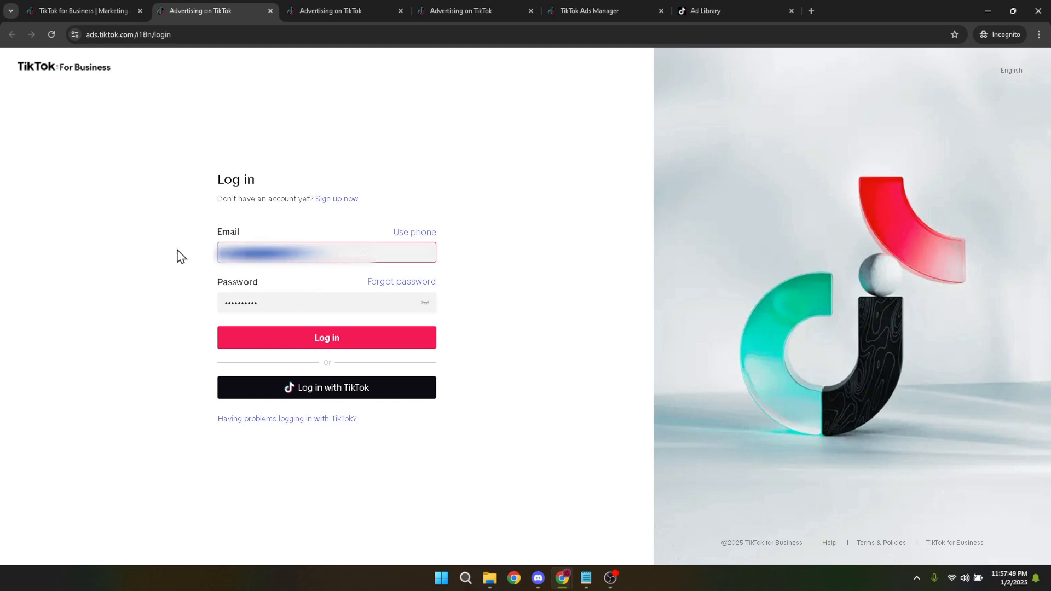
{"action": "left_click", "coordinate": [176, 255]}
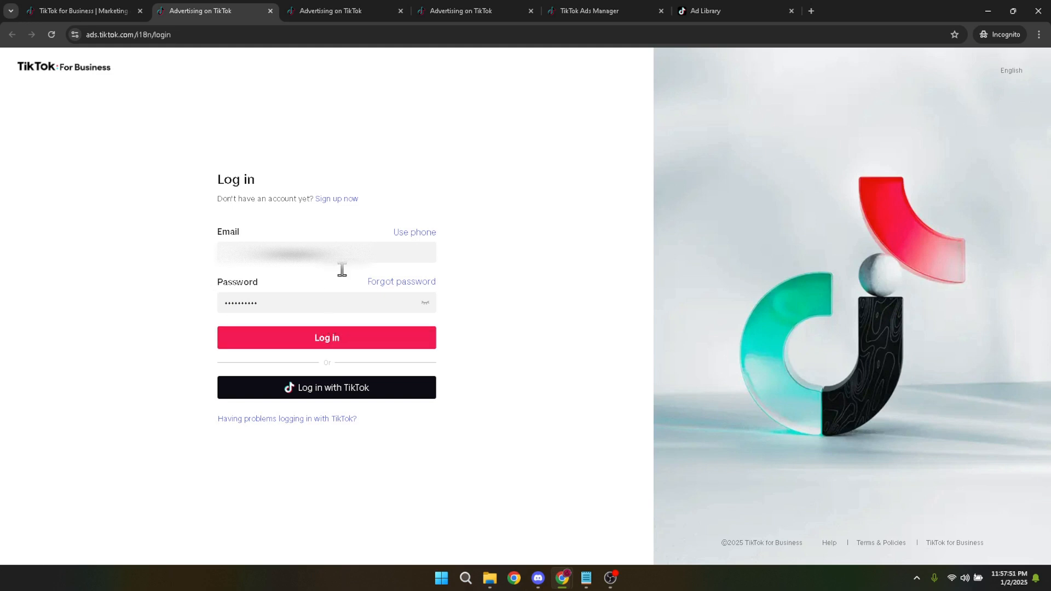
- Examine the log-in captcha challenge and the email confirmation page with its verification code fields
{"action": "left_click", "coordinate": [340, 1]}
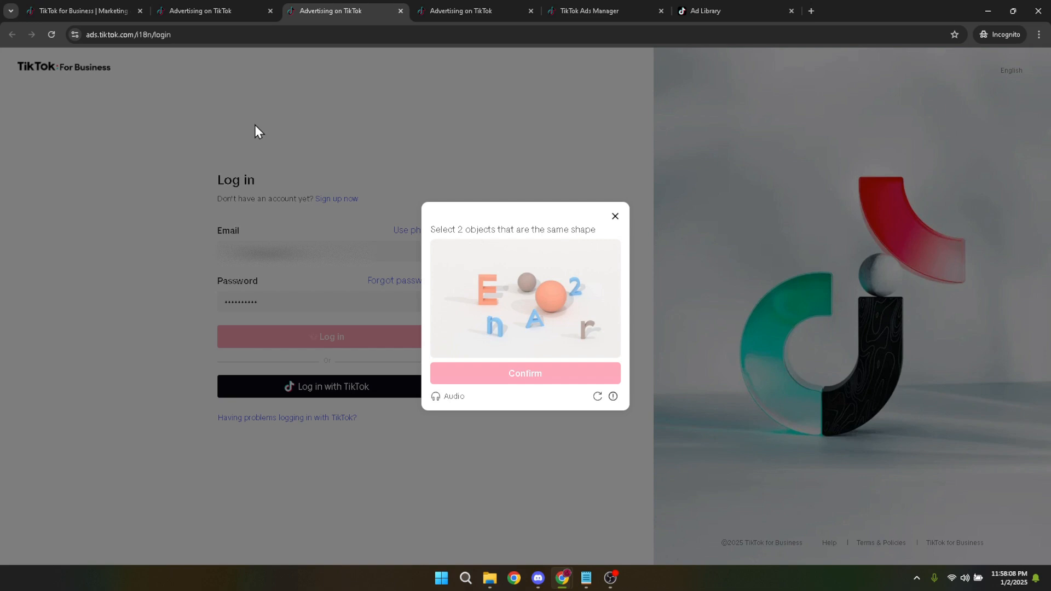
{"action": "left_click", "coordinate": [466, 4]}
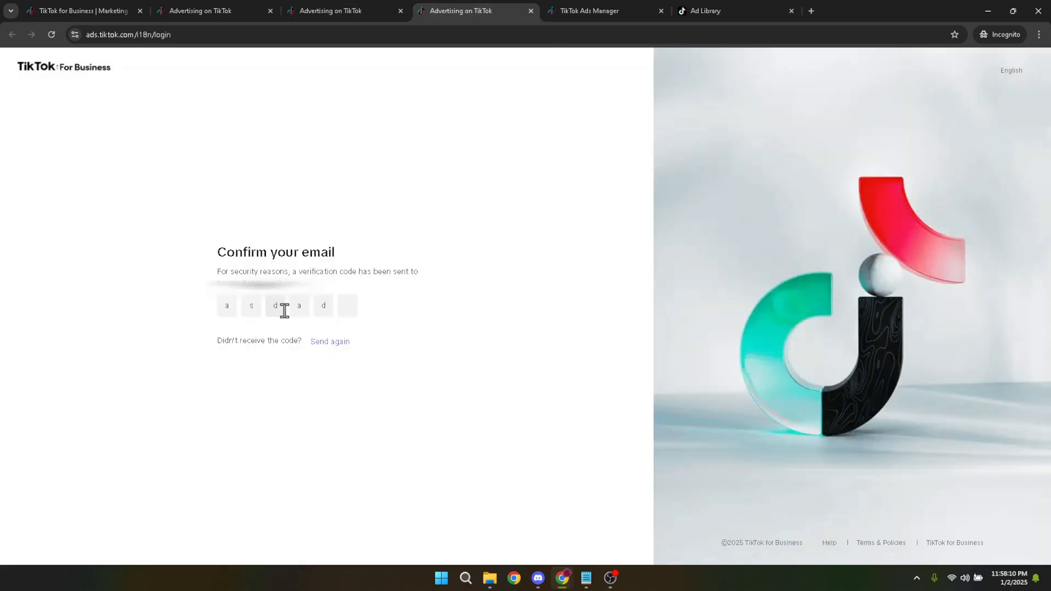
{"action": "left_click_drag", "start_coordinate": [317, 296], "coordinate": [213, 291]}
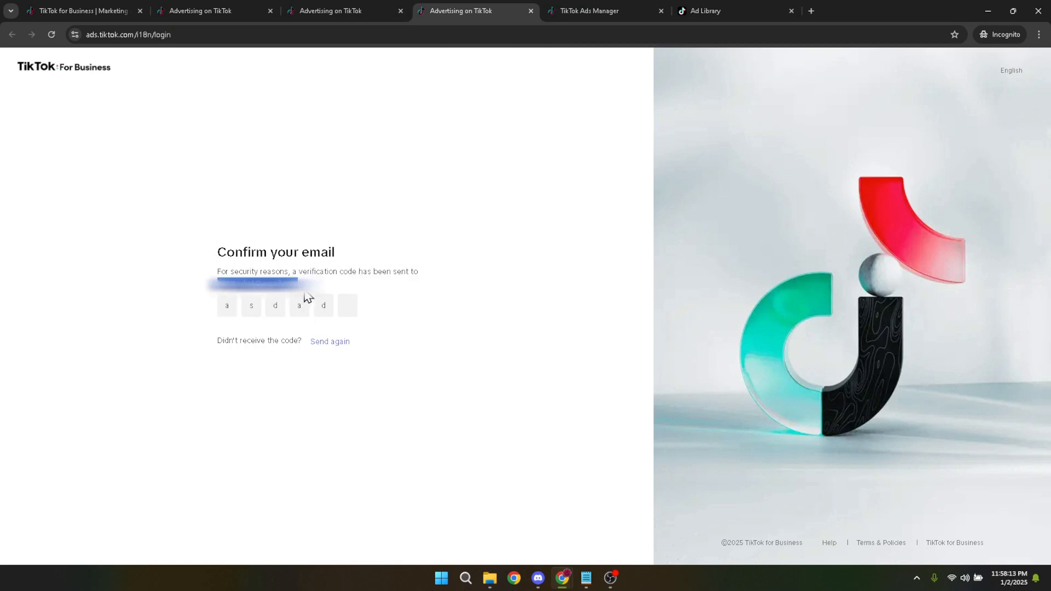
- Open the campaign overview in TikTok Ads Manager, clear the ad selection filter and display the list of ads
{"action": "left_click", "coordinate": [616, 8]}
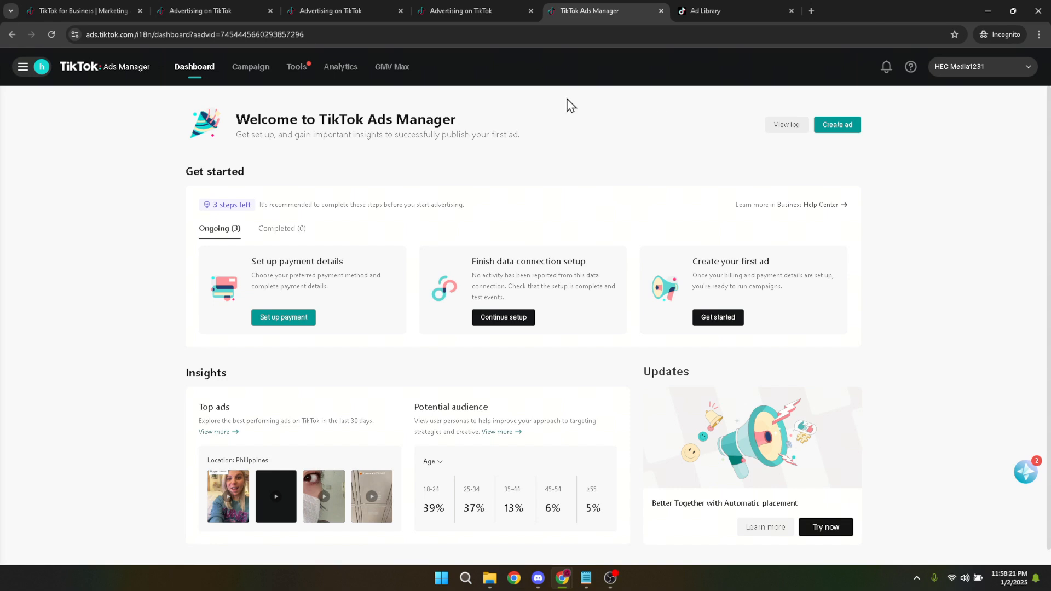
{"action": "left_click", "coordinate": [255, 73]}
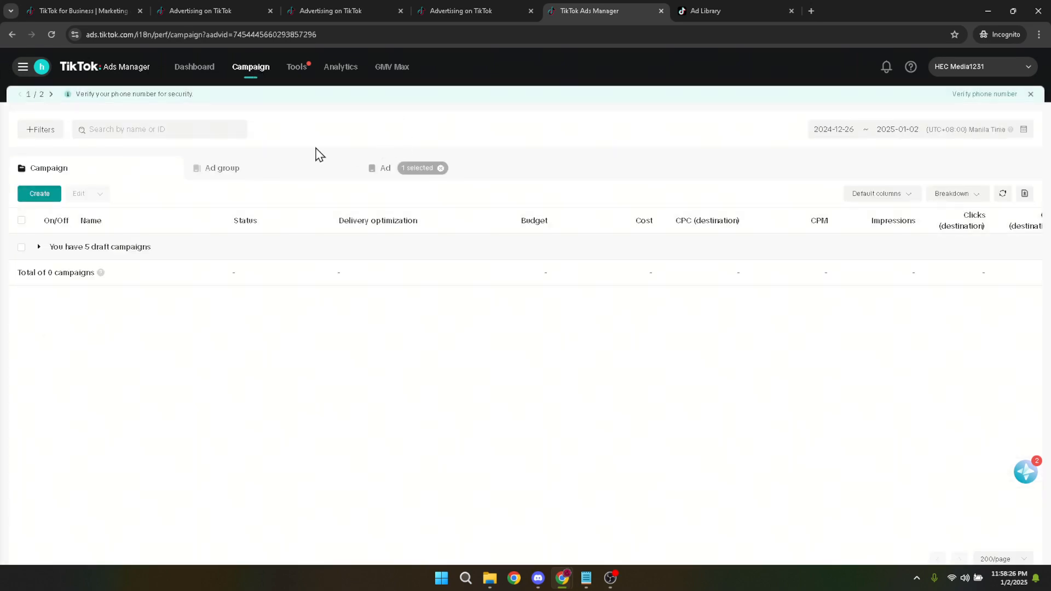
{"action": "left_click", "coordinate": [222, 168]}
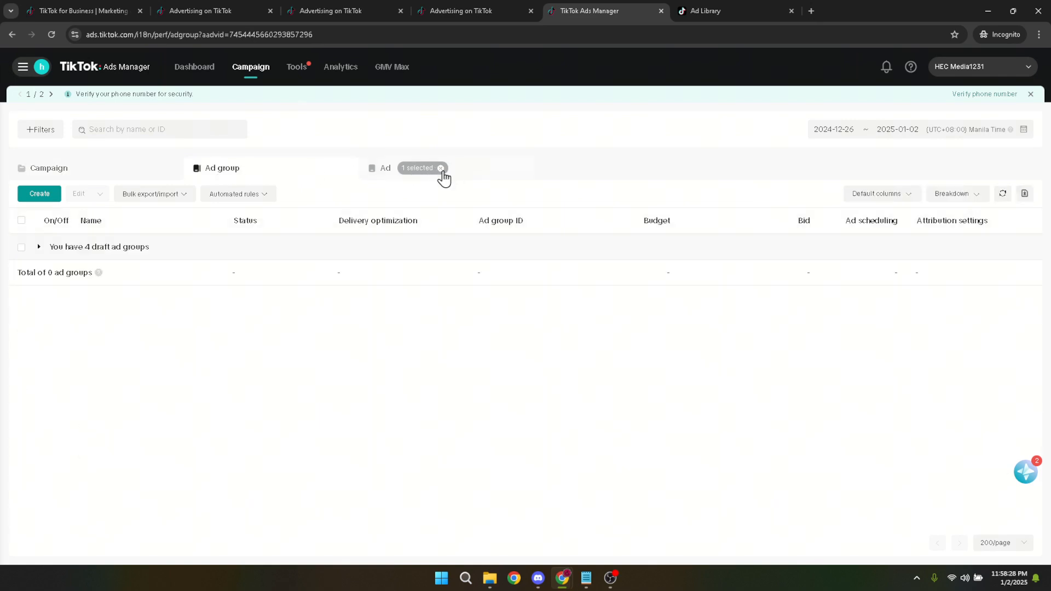
{"action": "left_click", "coordinate": [441, 168]}
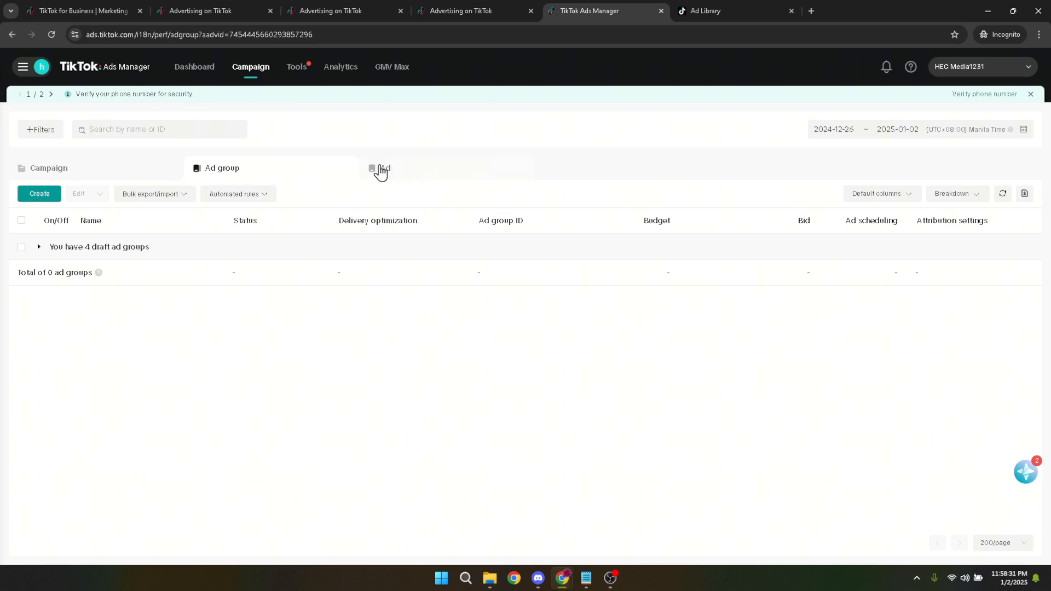
{"action": "left_click", "coordinate": [410, 172]}
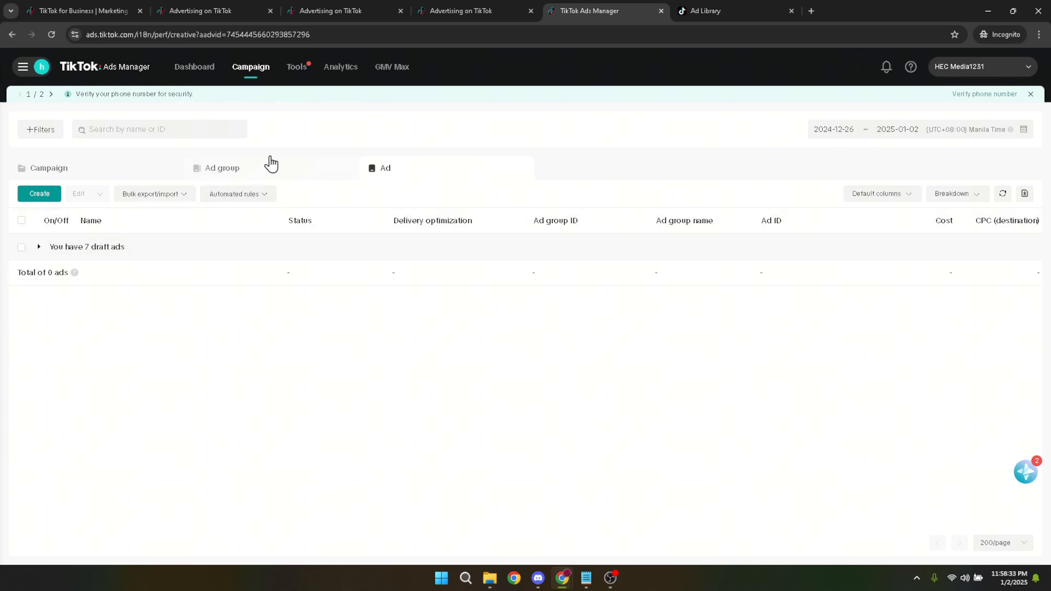
{"action": "left_click", "coordinate": [255, 165]}
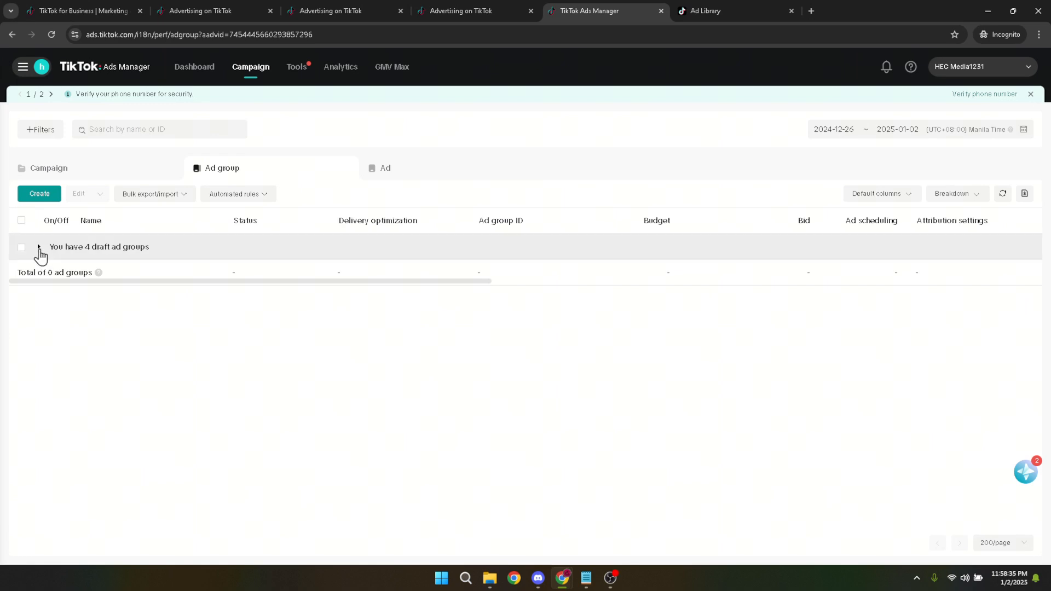
{"action": "left_click", "coordinate": [39, 247]}
{"action": "mouse_move", "coordinate": [106, 281]}
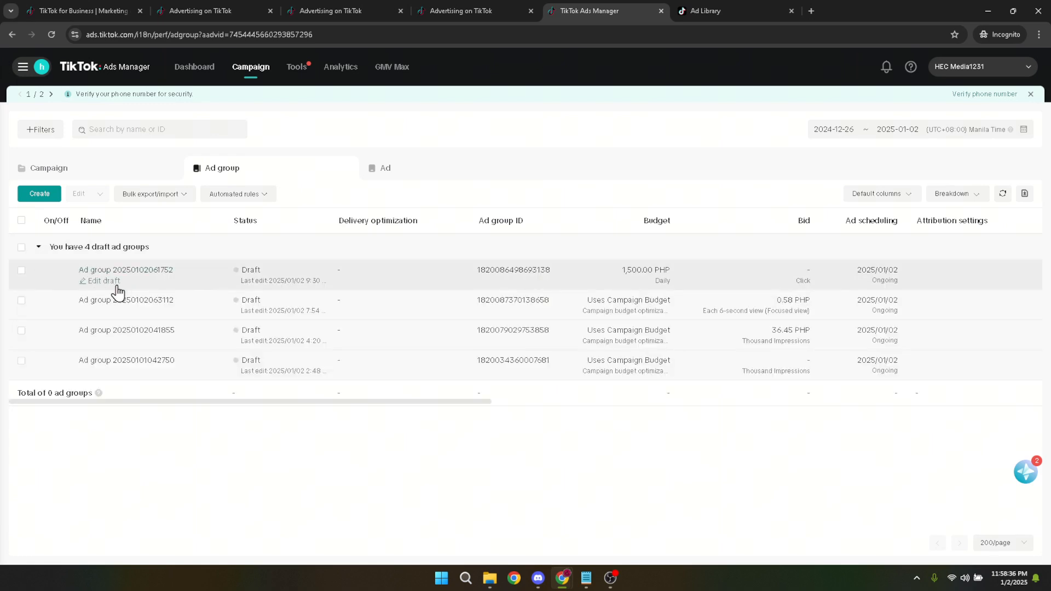
{"action": "left_click", "coordinate": [104, 282]}
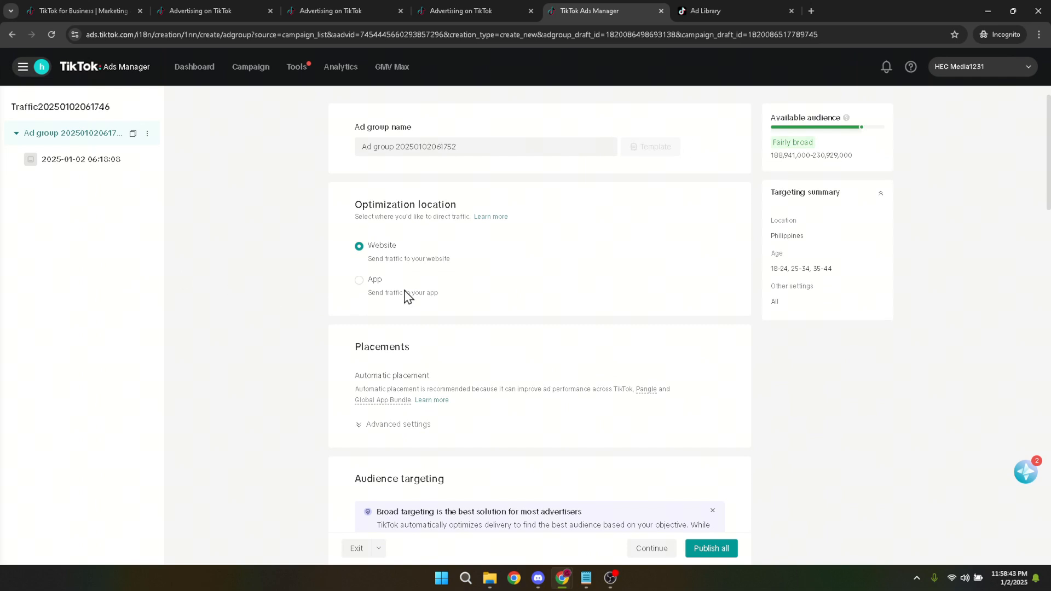
- Replace the Philippines with United Arab Emirates as the target location in the ad group's demographics
{"action": "scroll", "coordinate": [410, 296], "scroll_direction": "down", "scroll_amount": 5}
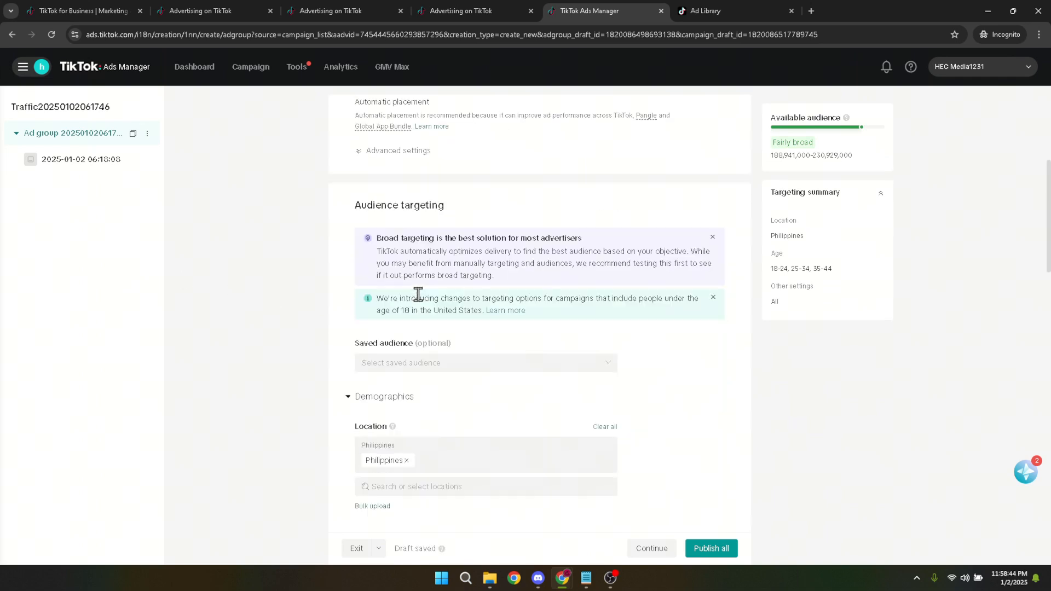
{"action": "scroll", "coordinate": [418, 294], "scroll_direction": "down", "scroll_amount": 2}
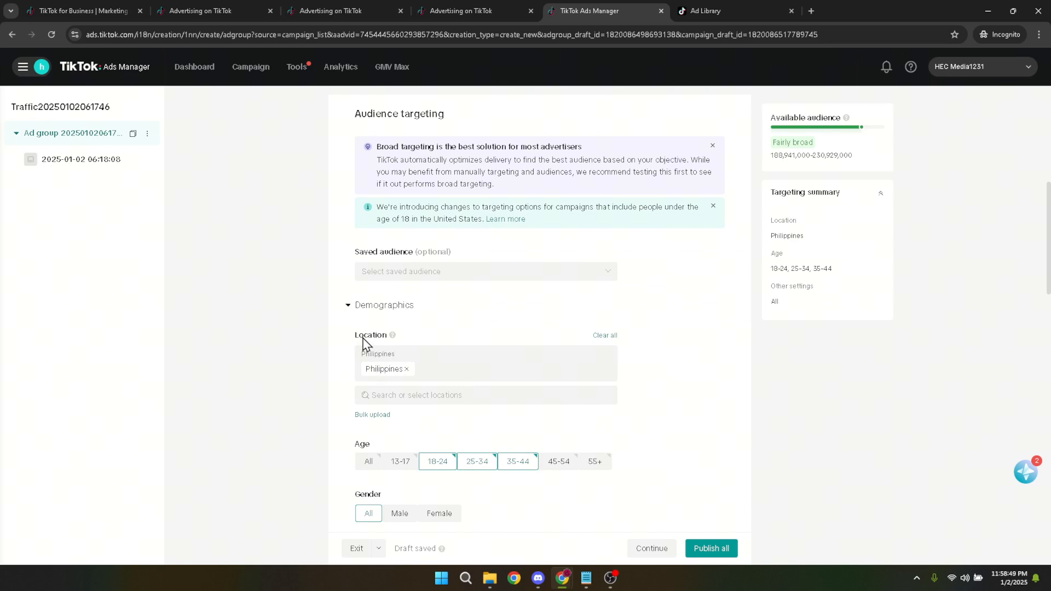
{"action": "scroll", "coordinate": [363, 342], "scroll_direction": "down", "scroll_amount": 2}
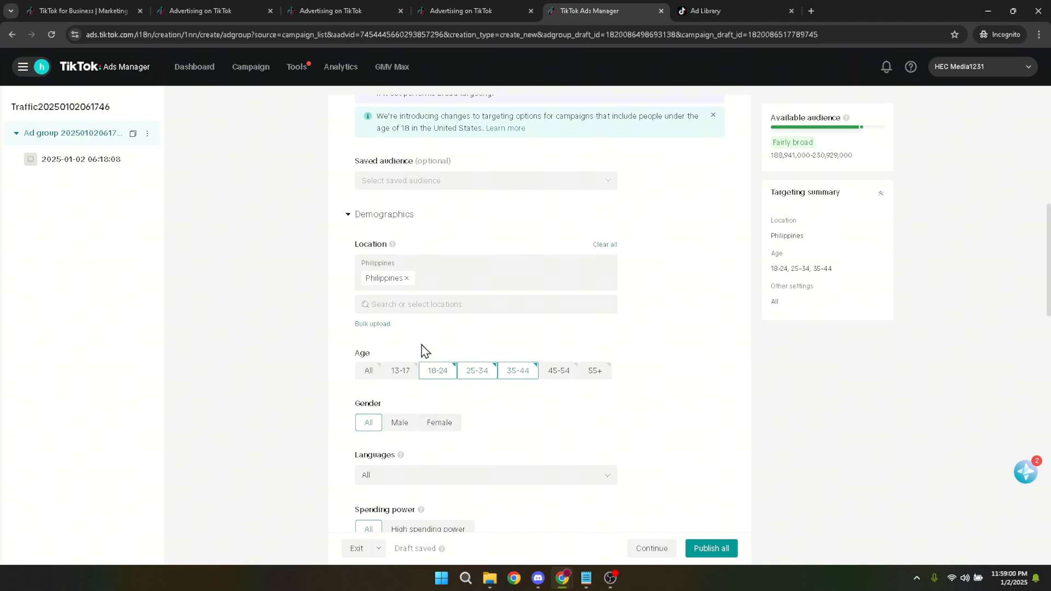
{"action": "left_click", "coordinate": [408, 280]}
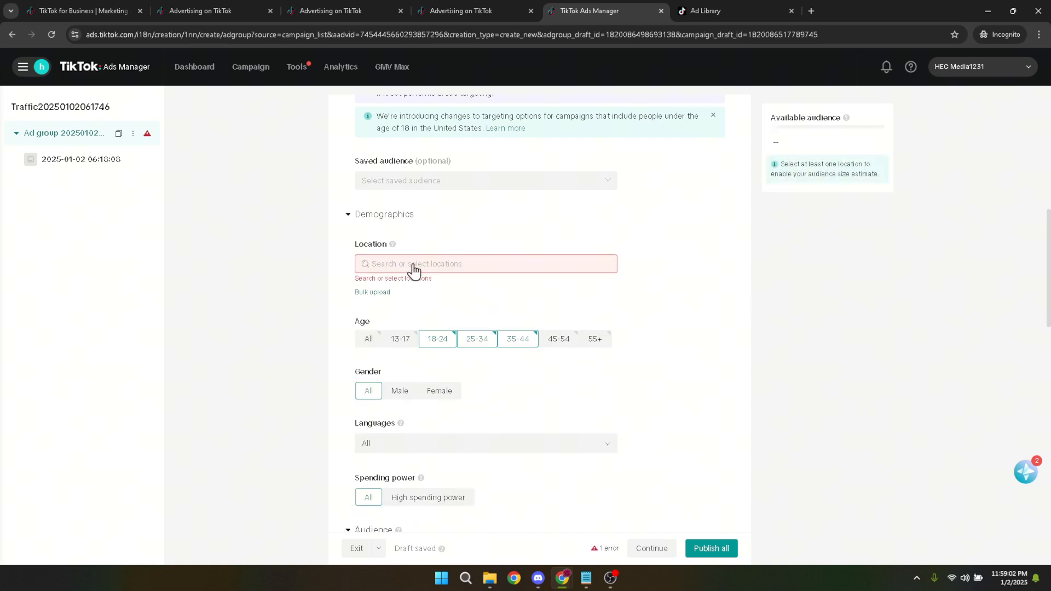
{"action": "left_click", "coordinate": [414, 267]}
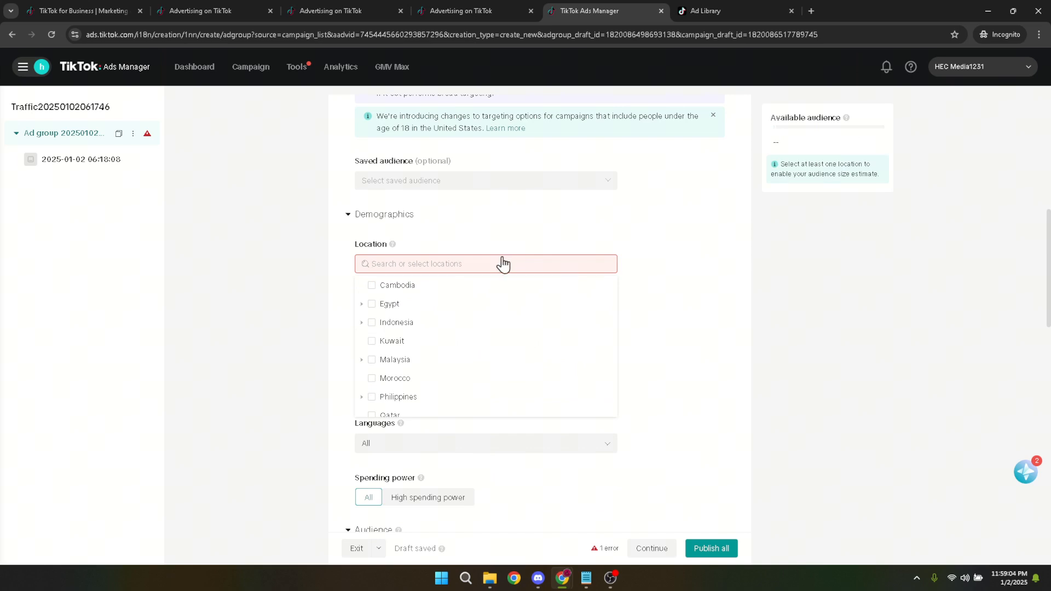
{"action": "scroll", "coordinate": [471, 298], "scroll_direction": "down", "scroll_amount": 3}
{"action": "scroll", "coordinate": [447, 350], "scroll_direction": "down", "scroll_amount": 5}
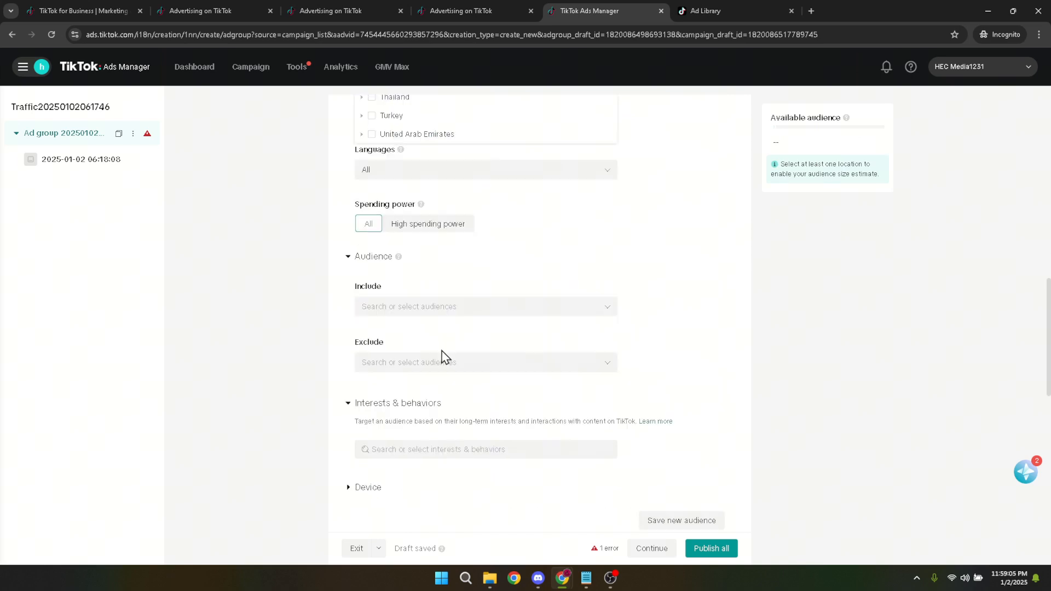
{"action": "scroll", "coordinate": [443, 357], "scroll_direction": "up", "scroll_amount": 5}
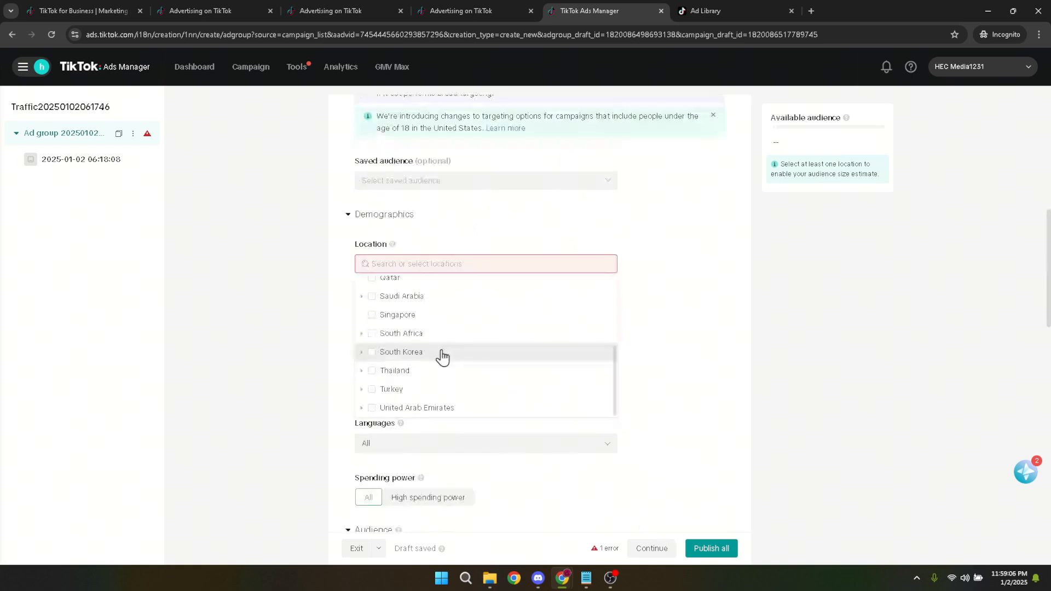
{"action": "scroll", "coordinate": [410, 324], "scroll_direction": "up", "scroll_amount": 3}
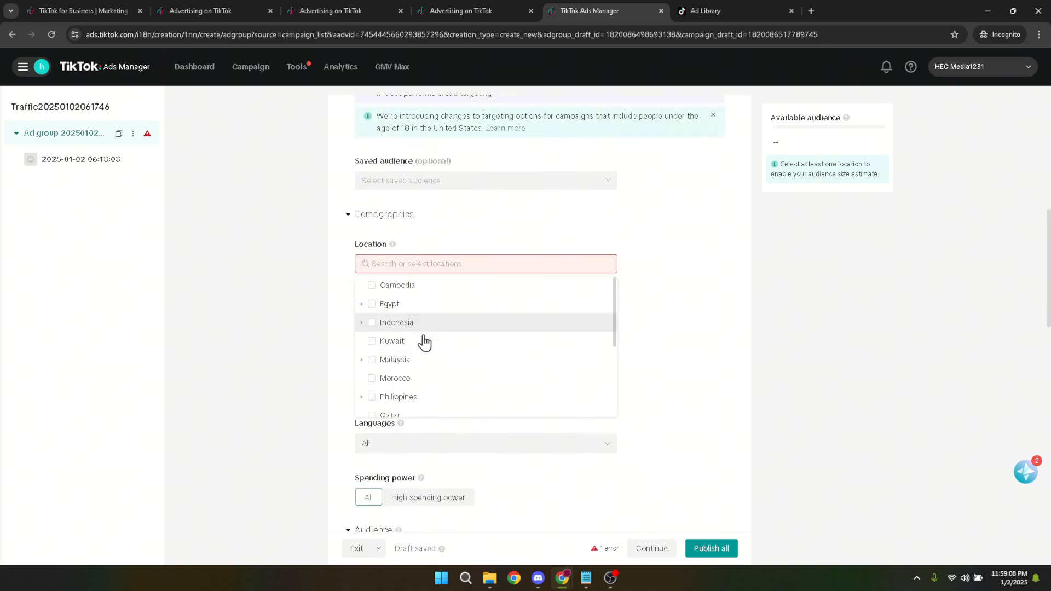
{"action": "scroll", "coordinate": [425, 369], "scroll_direction": "down", "scroll_amount": 3}
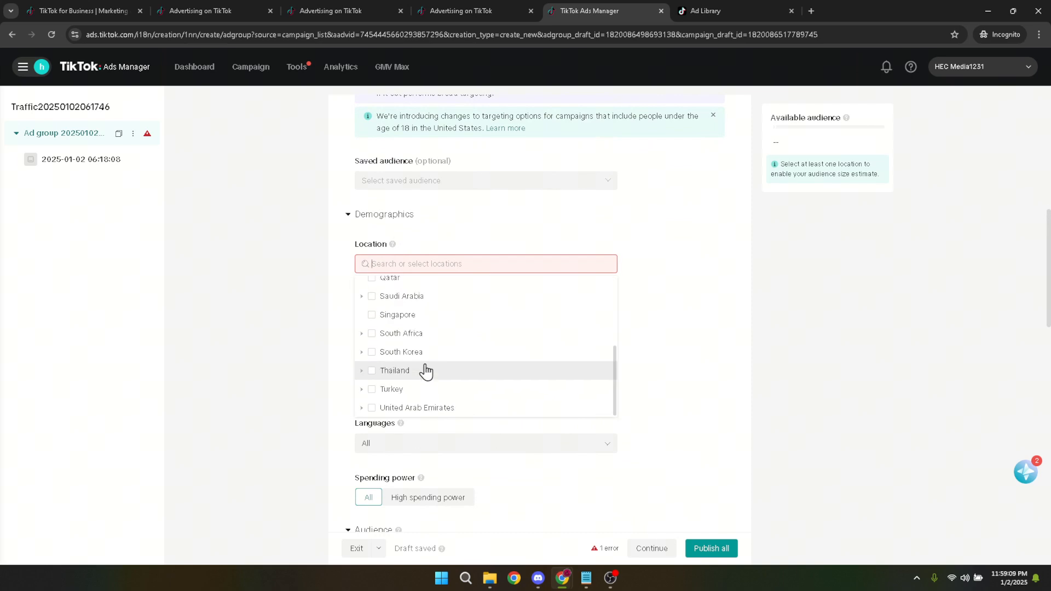
{"action": "left_click", "coordinate": [440, 410]}
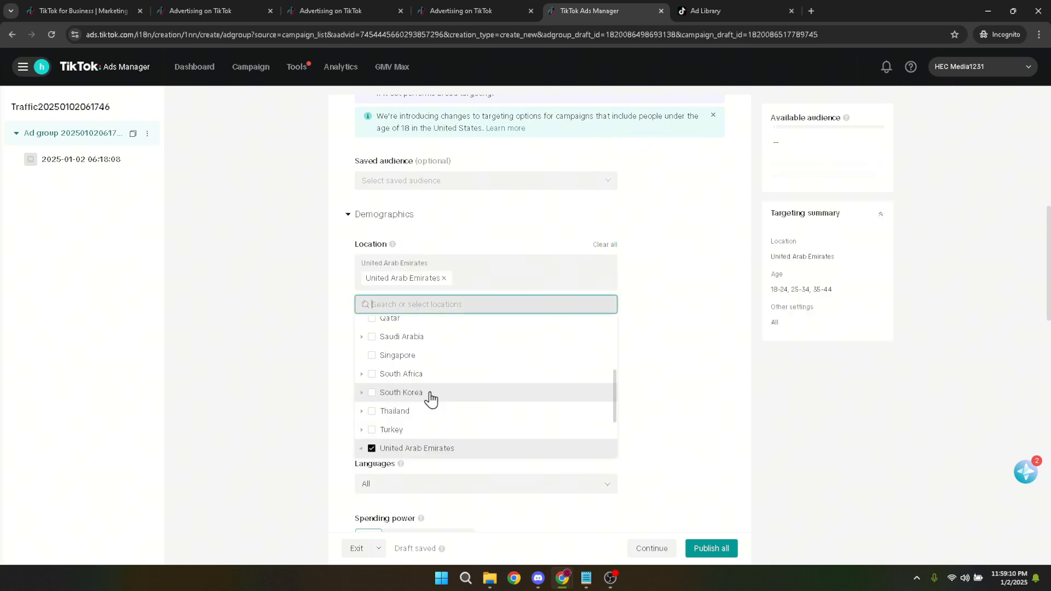
- Add Thailand, South Korea, Singapore, Qatar and Saudi Arabia to the ad group's target locations
{"action": "left_click", "coordinate": [399, 416]}
{"action": "left_click", "coordinate": [399, 430]}
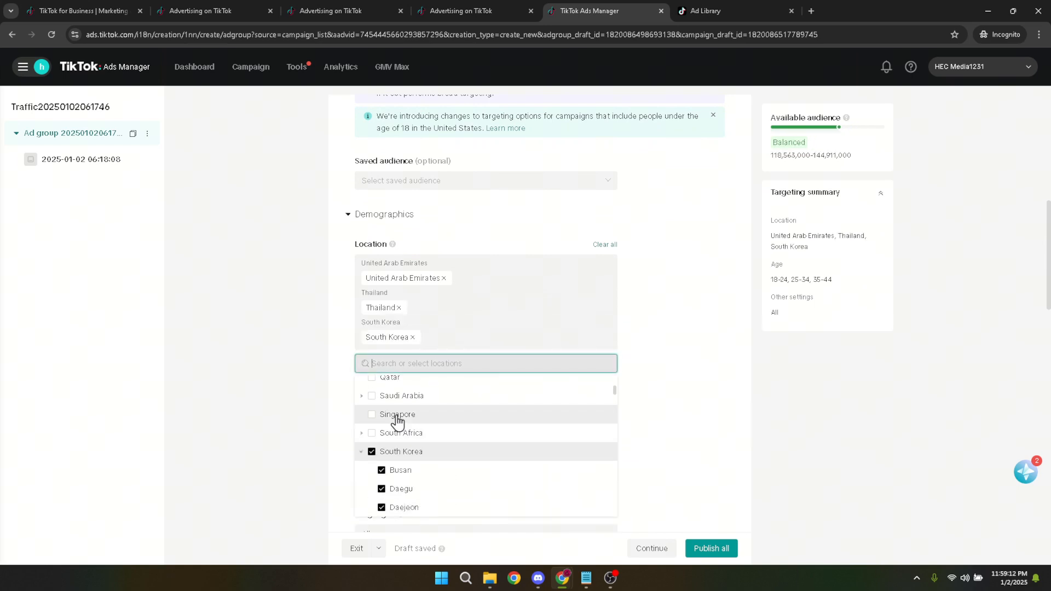
{"action": "left_click", "coordinate": [398, 421]}
{"action": "double_click", "coordinate": [398, 421]}
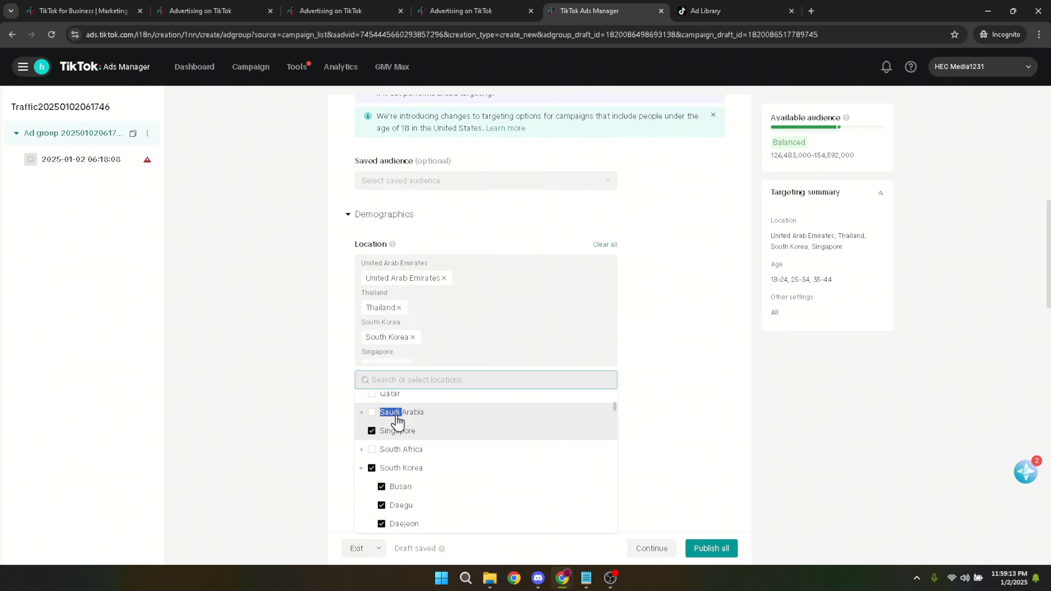
{"action": "left_click", "coordinate": [398, 418]}
{"action": "left_click", "coordinate": [397, 414]}
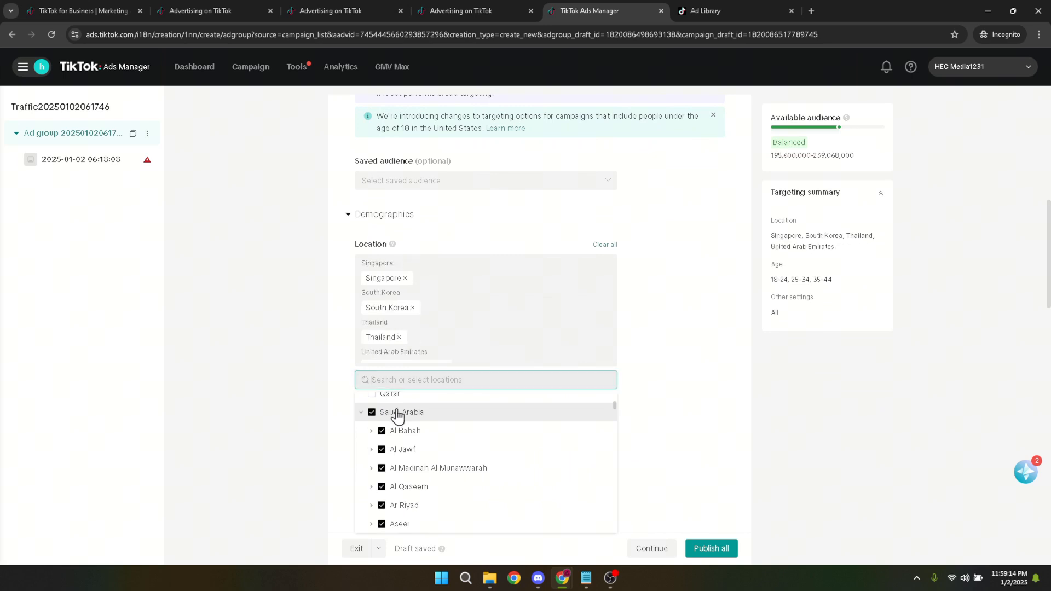
{"action": "left_click", "coordinate": [397, 401]}
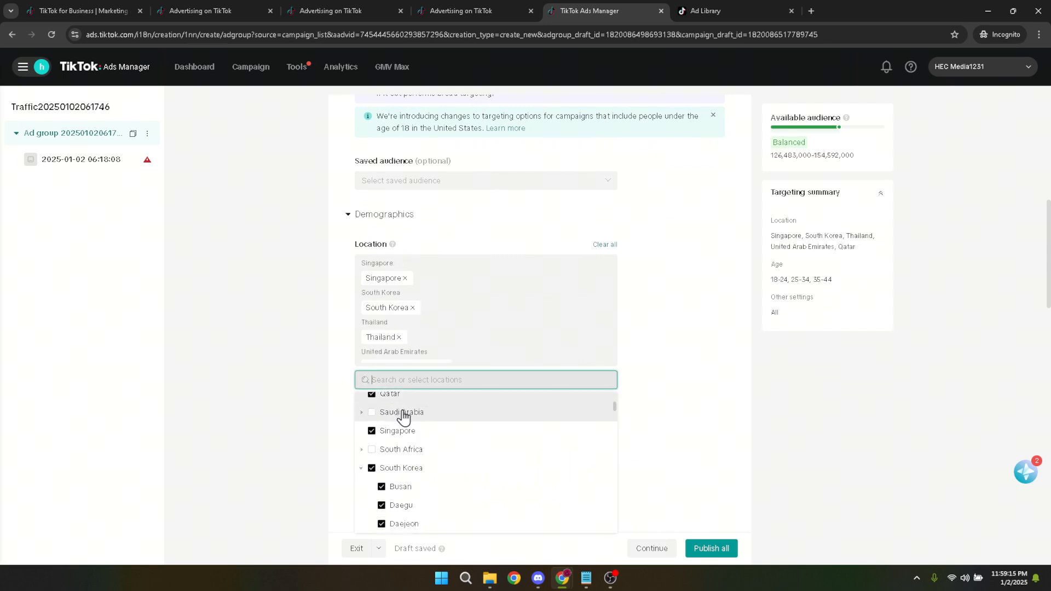
{"action": "left_click", "coordinate": [405, 417]}
- Add Egypt and Cambodia to the ad group's target locations and close the location list
{"action": "scroll", "coordinate": [405, 422], "scroll_direction": "up", "scroll_amount": 2}
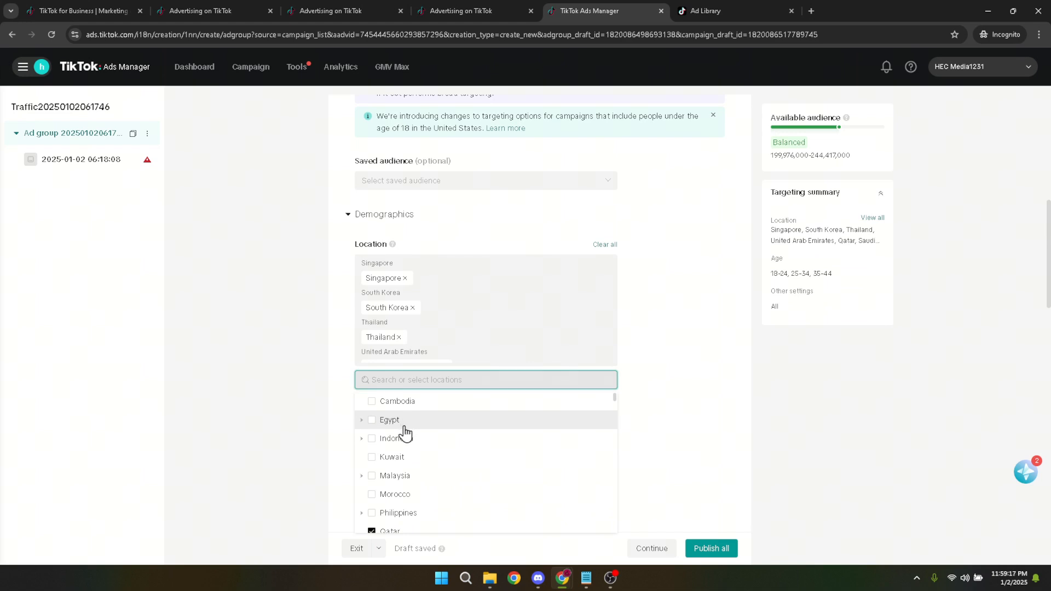
{"action": "left_click", "coordinate": [403, 420]}
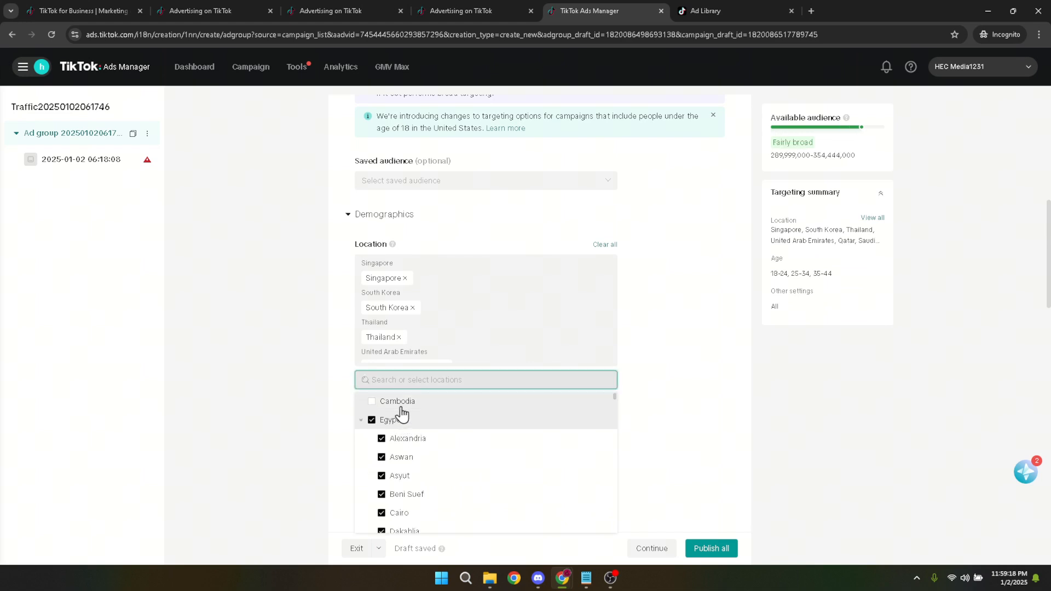
{"action": "left_click", "coordinate": [400, 404]}
{"action": "left_click", "coordinate": [711, 438]}
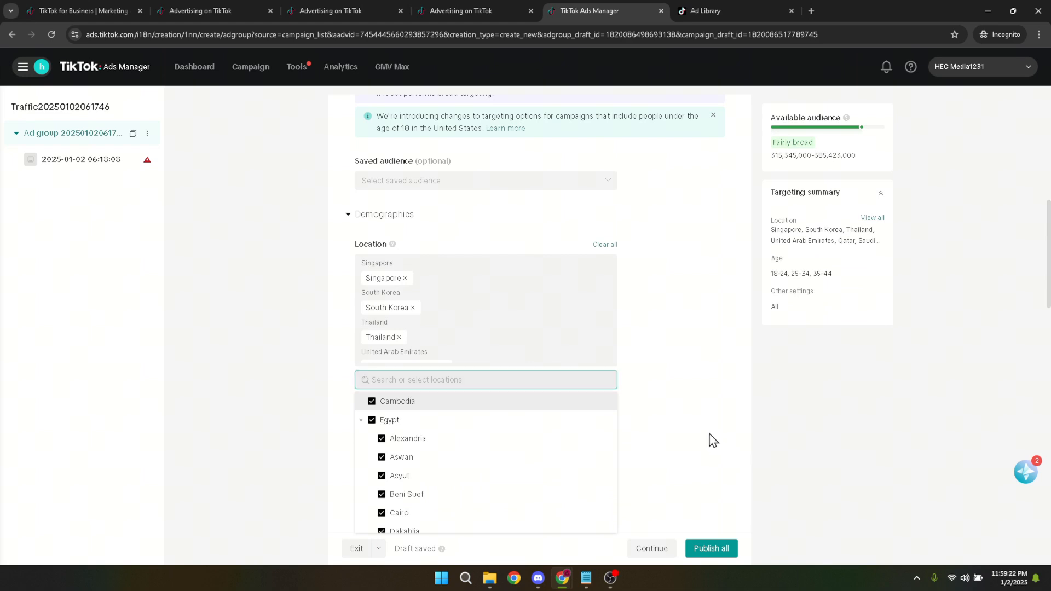
{"action": "left_click", "coordinate": [430, 388]}
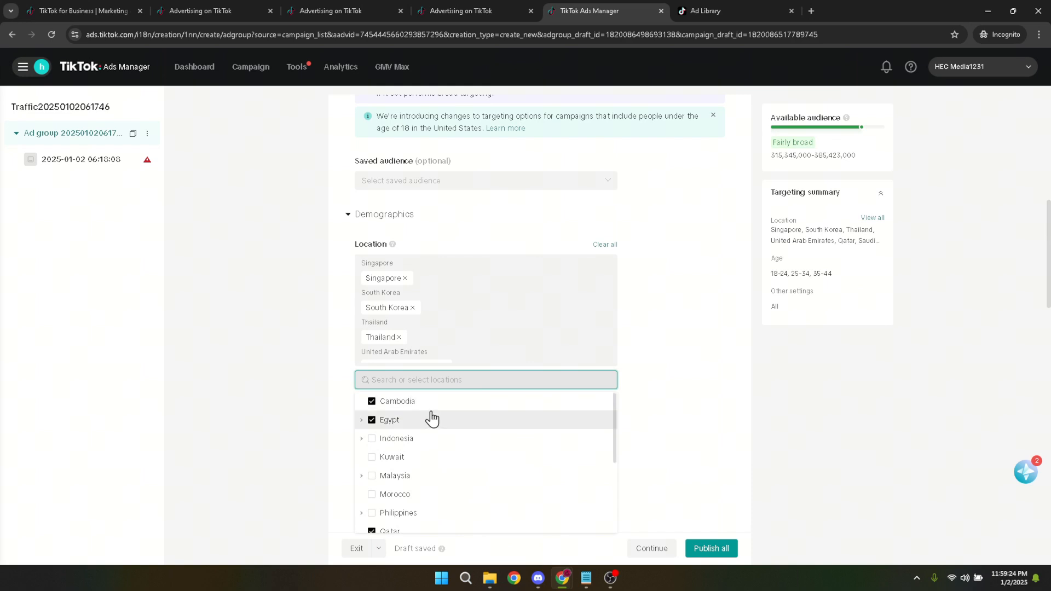
{"action": "left_click", "coordinate": [406, 441]}
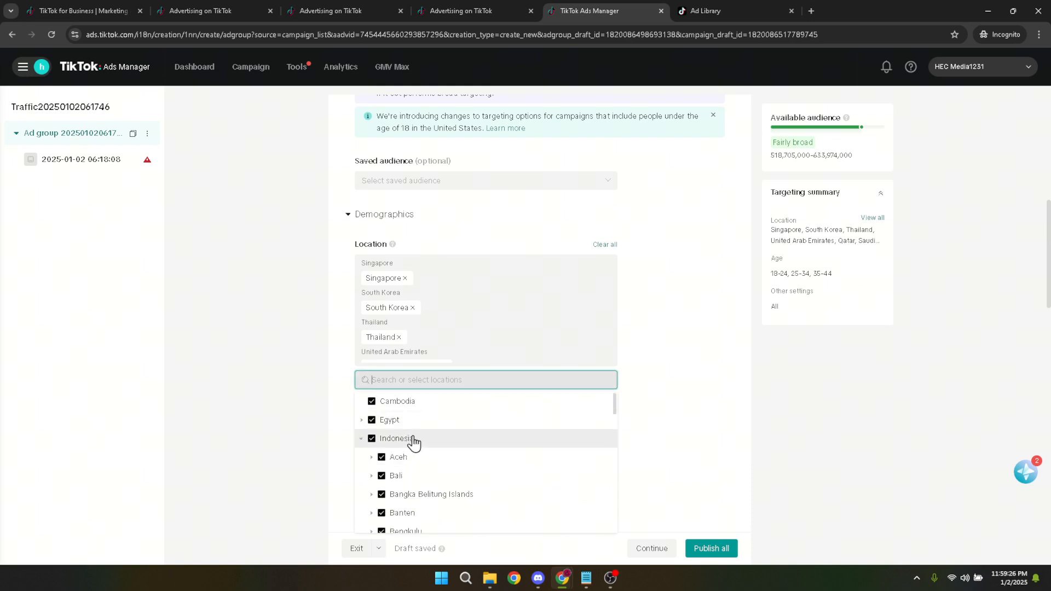
{"action": "left_click", "coordinate": [412, 440]}
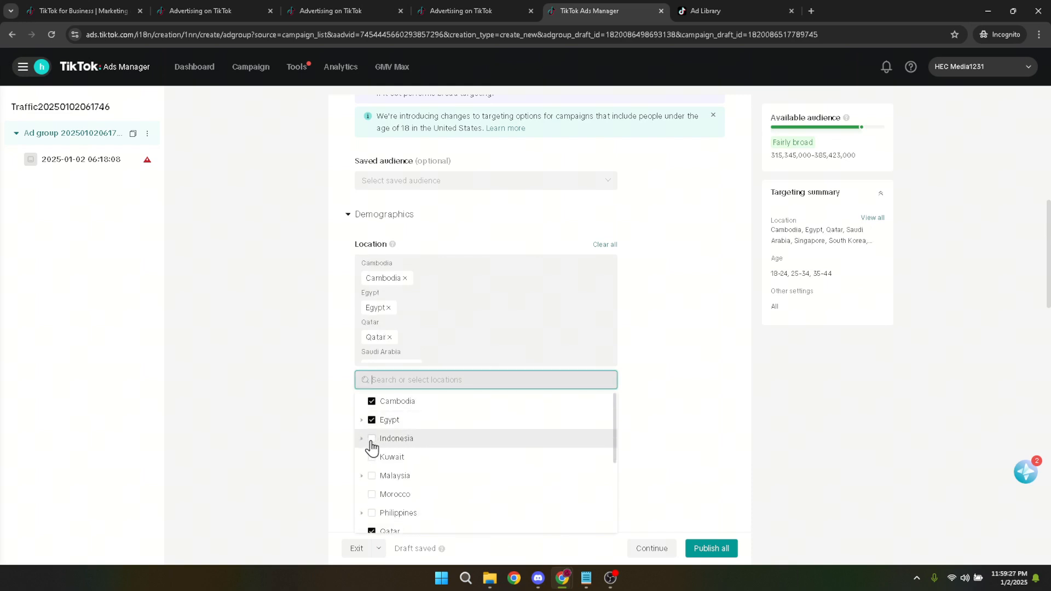